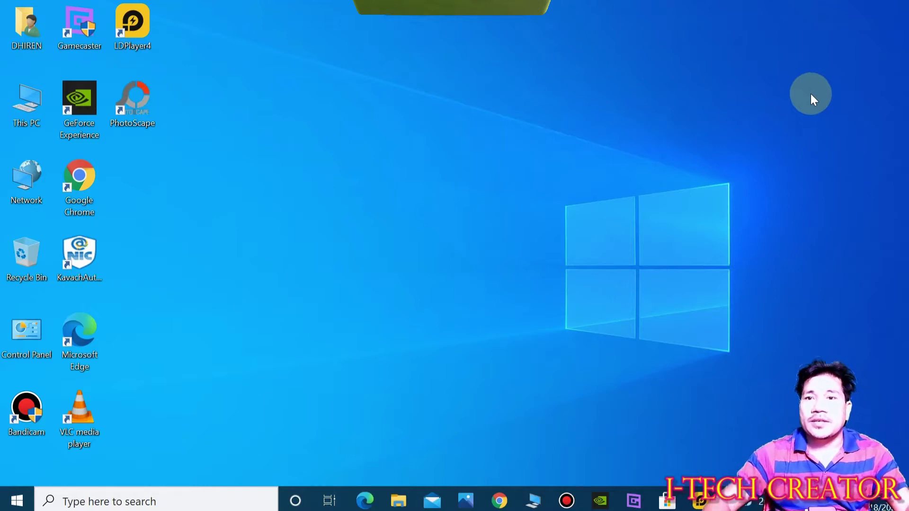
Launch Excel 2016 from the Recent list in the taskbar search.
left_click(219, 500)
left_click(125, 280)
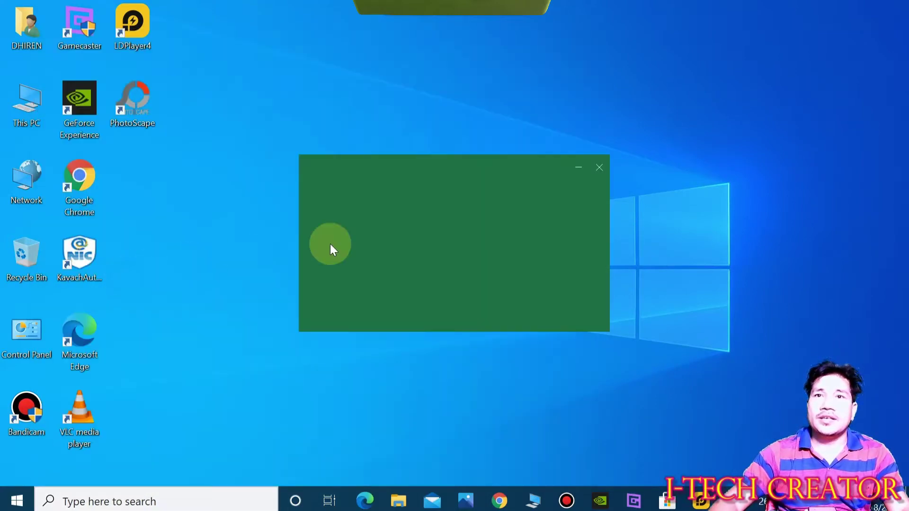
Start a blank workbook with taller rows 2–4 and wider columns B and C.
left_click(345, 156)
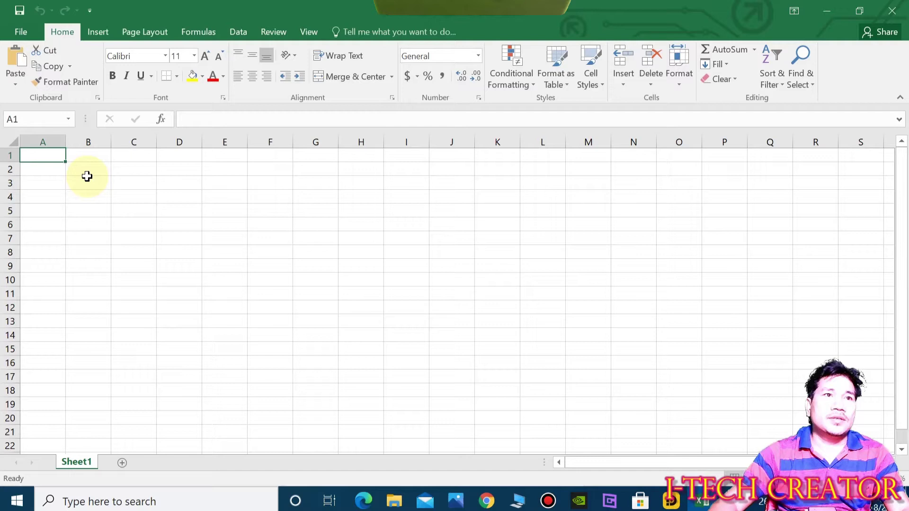
left_click_drag(7, 171, 9, 265)
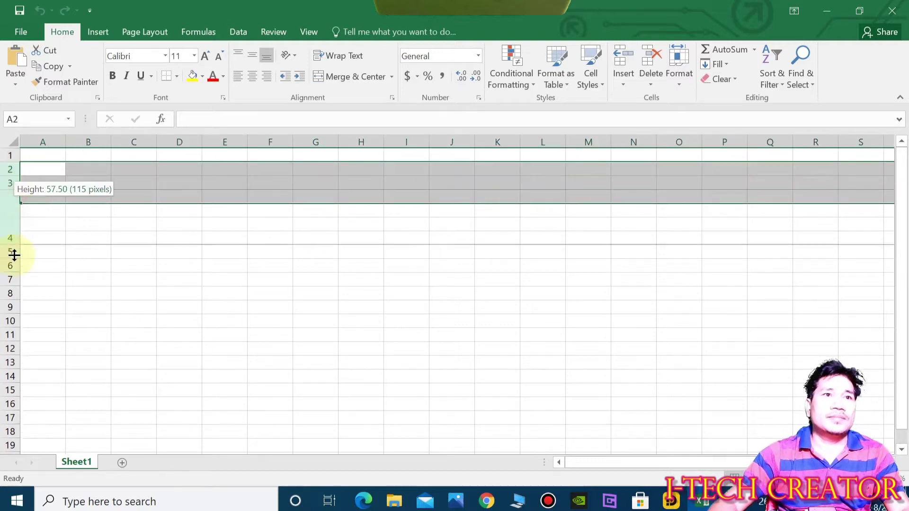
left_click_drag(105, 142, 426, 148)
left_click(258, 178)
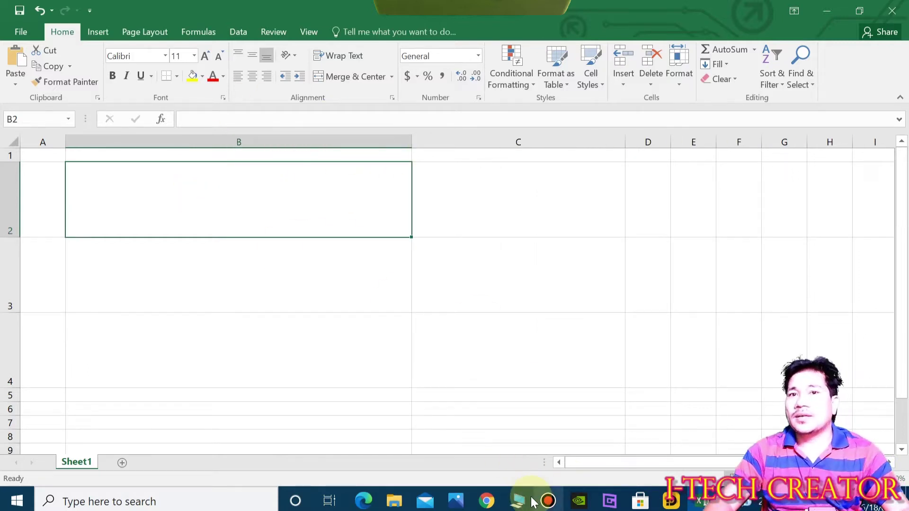
Enter the headers 'URL' in B2 and 'QR Code' in C2.
left_click_drag(236, 203, 481, 203)
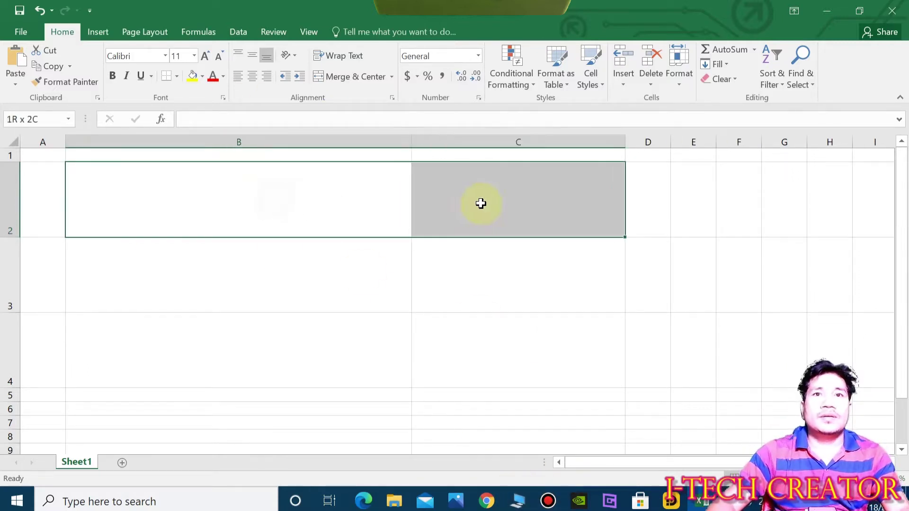
left_click(190, 79)
left_click(276, 195)
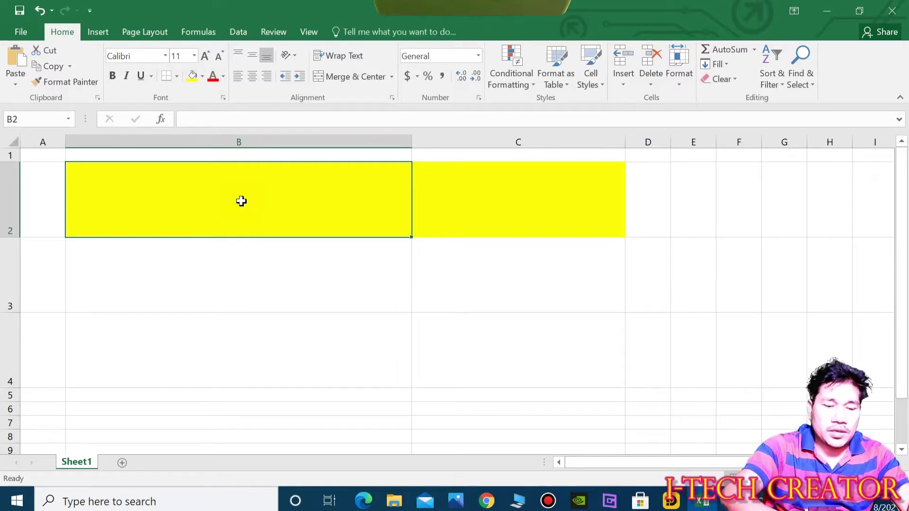
type("URL")
key("Tab")
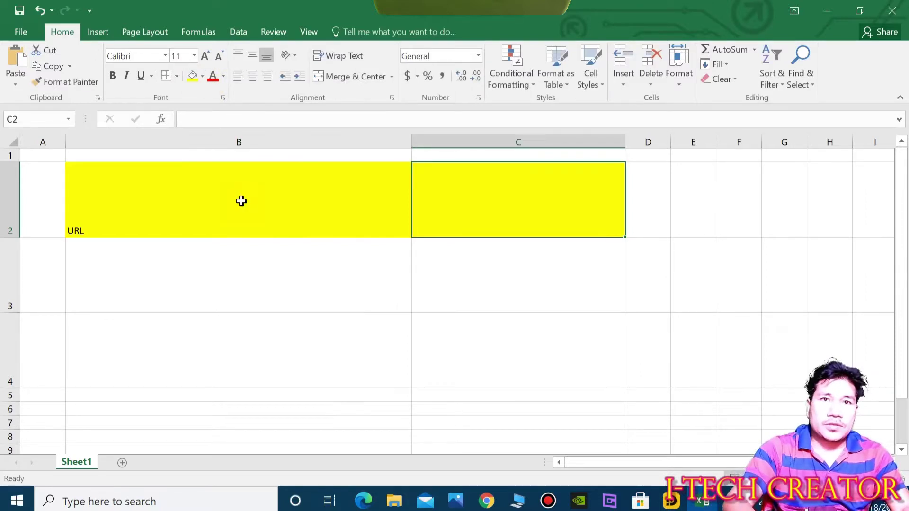
type("QR")
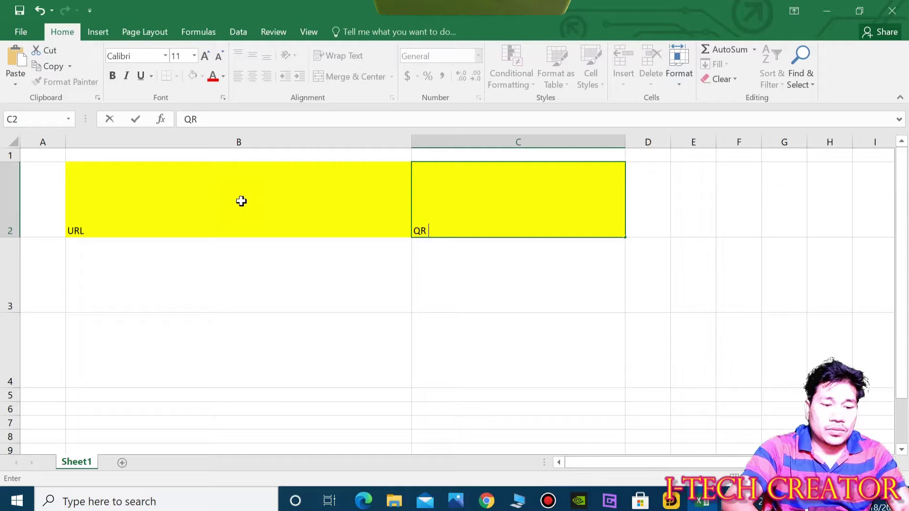
type(" Code")
key("Return")
Format B2:C2 as 18pt bold, centred both ways, with All Borders and light blue fill.
left_click_drag(245, 231, 425, 199)
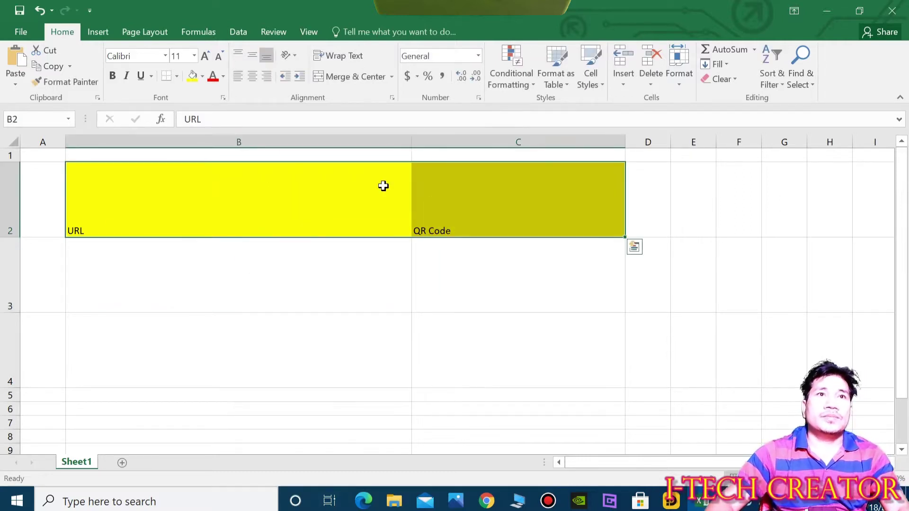
left_click(206, 56)
left_click(207, 56)
left_click(207, 56)
left_click(112, 75)
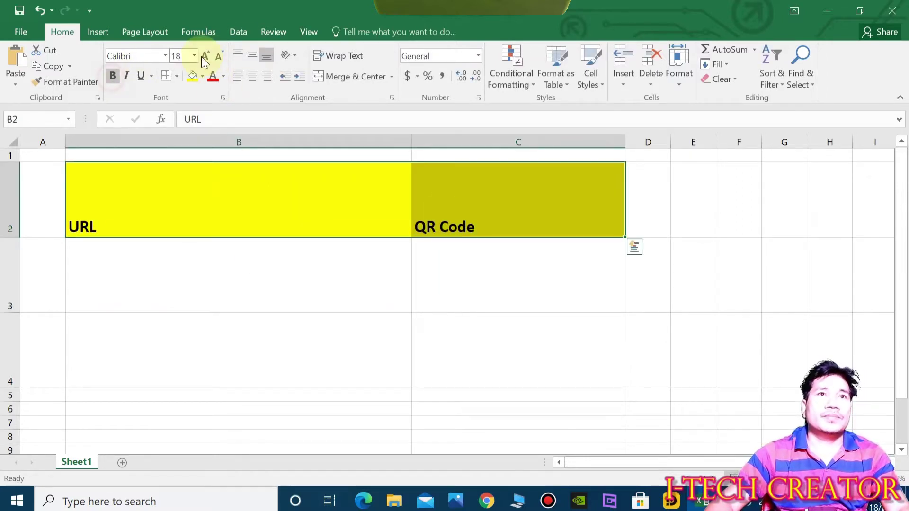
left_click(252, 56)
left_click(177, 76)
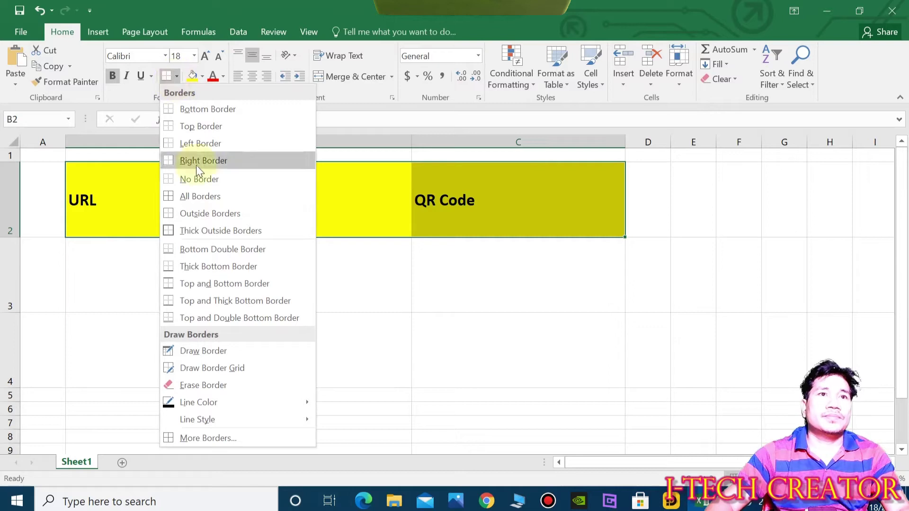
left_click(186, 195)
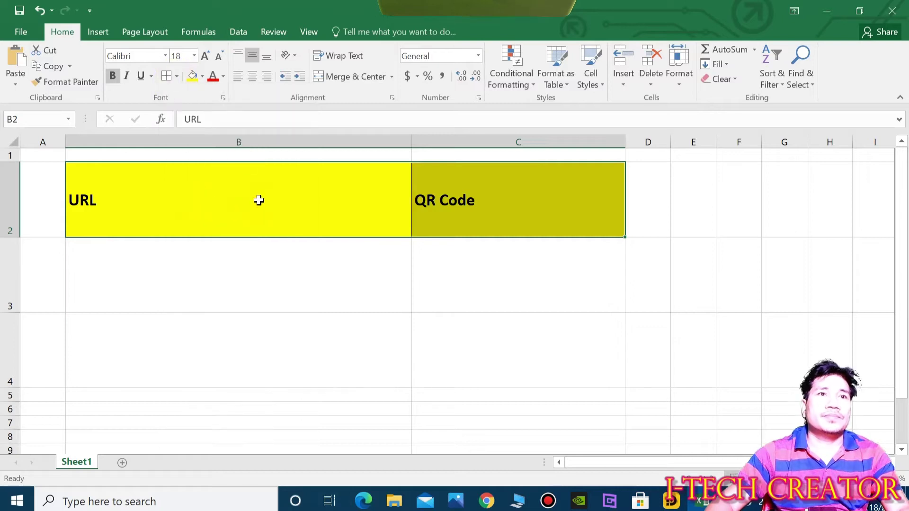
left_click(251, 77)
left_click(203, 78)
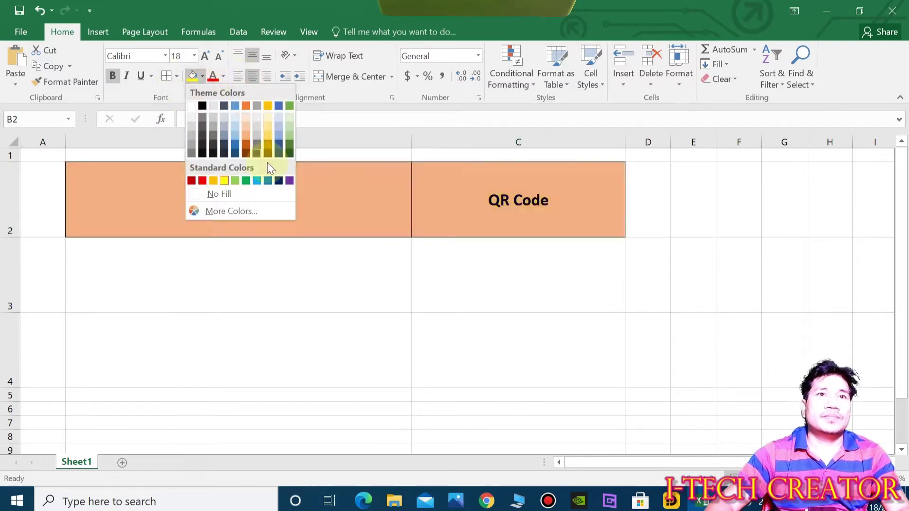
left_click(277, 134)
Copy the first YouTube channel's web address from the browser.
left_click(386, 272)
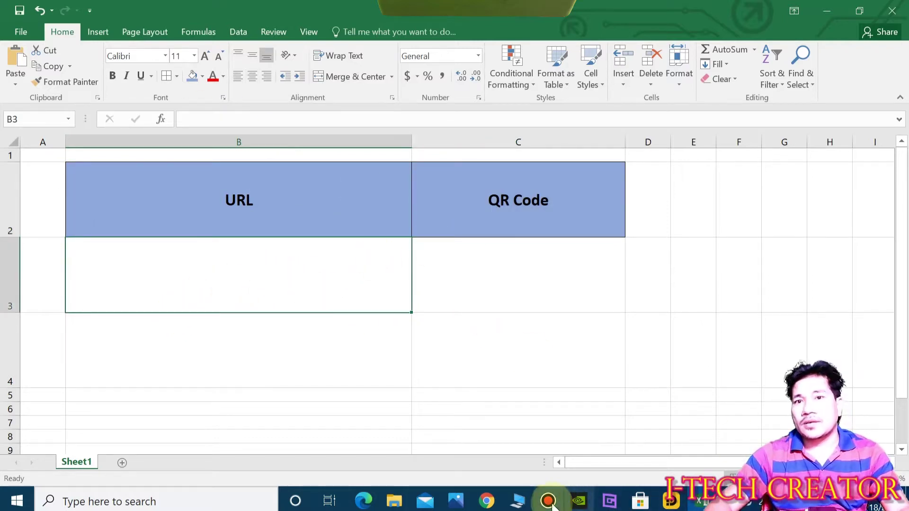
left_click(486, 499)
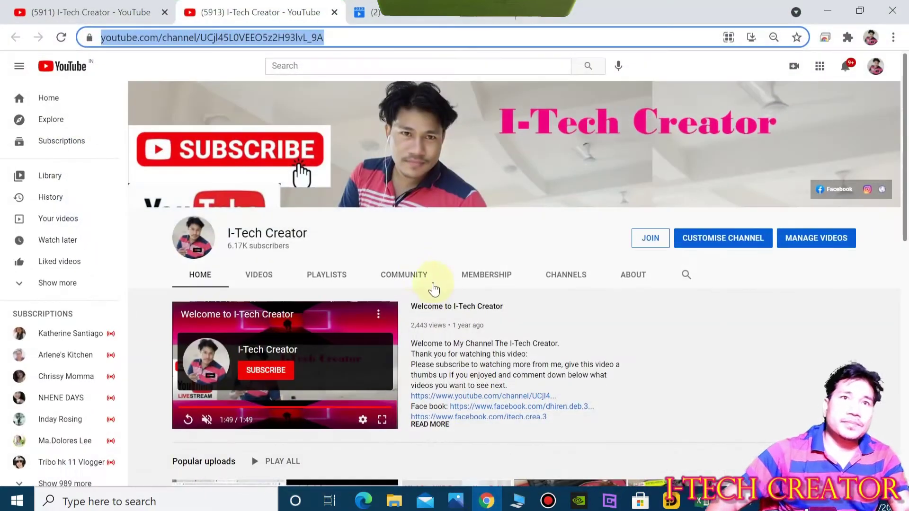
right_click(299, 35)
left_click(338, 113)
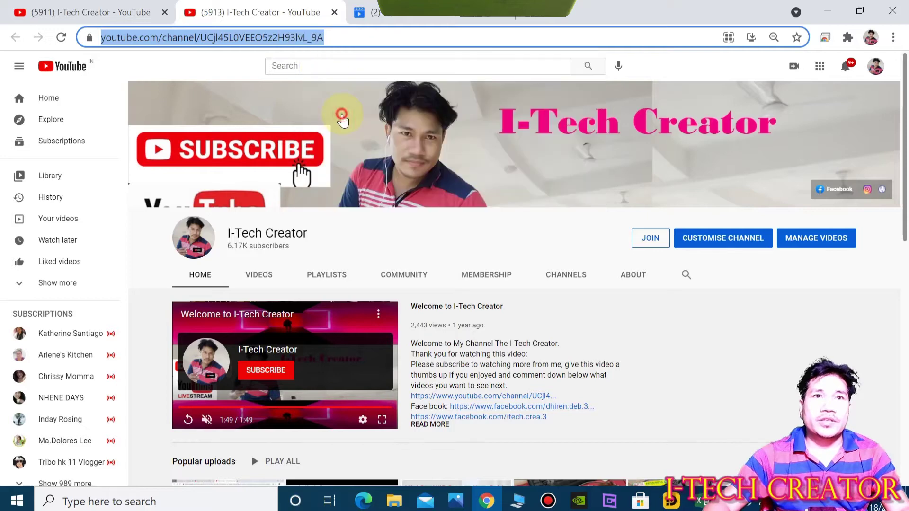
Paste the channel URL into B3, left-aligned and vertically centred.
left_click(700, 500)
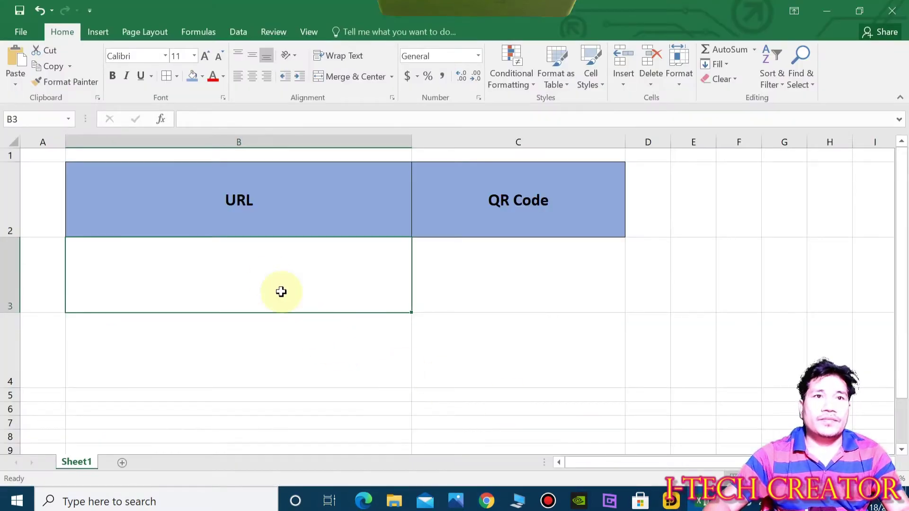
right_click(265, 265)
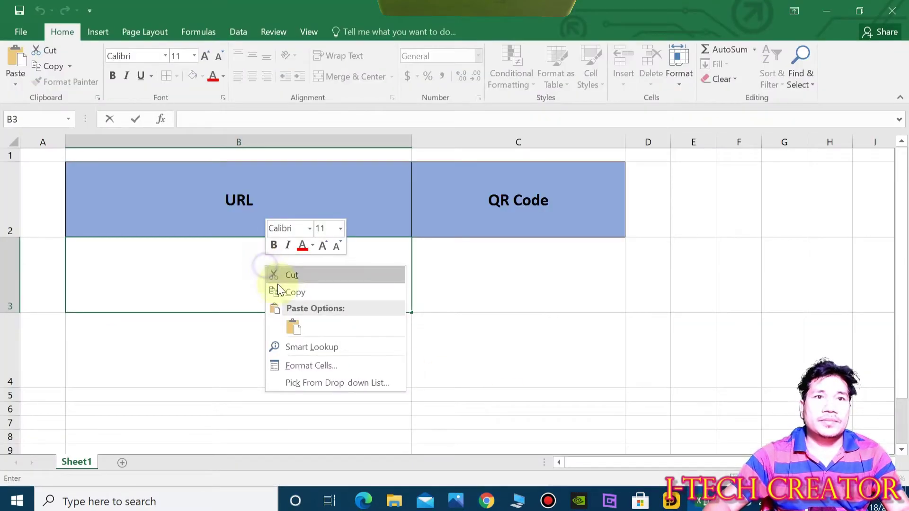
left_click(295, 326)
left_click(515, 281)
left_click(368, 281)
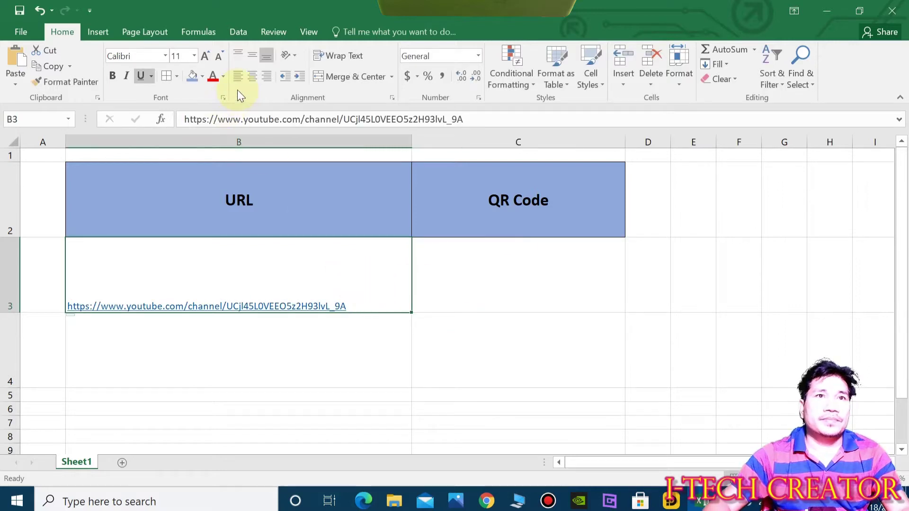
left_click(238, 77)
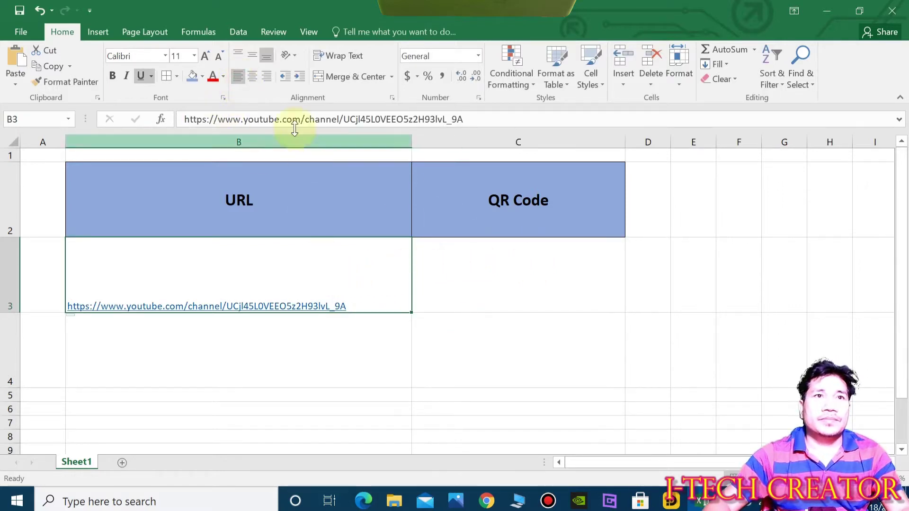
left_click(238, 55)
left_click(252, 56)
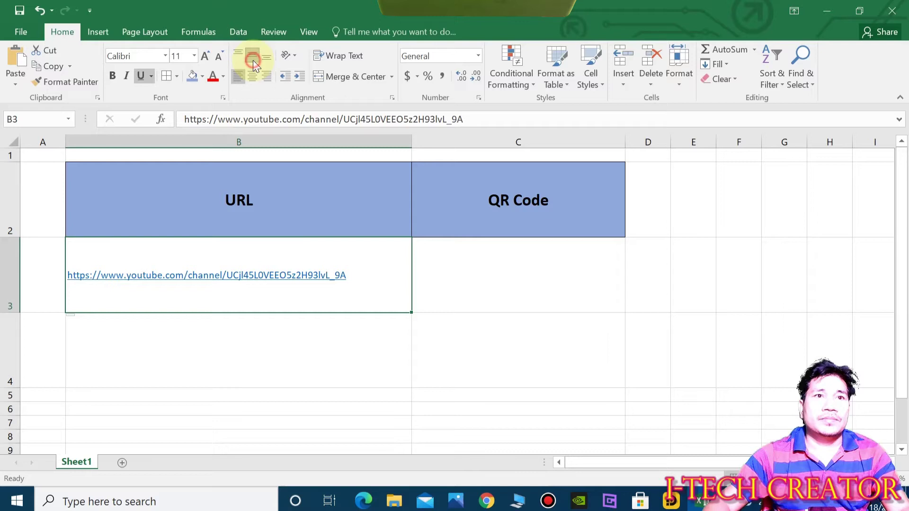
left_click(565, 276)
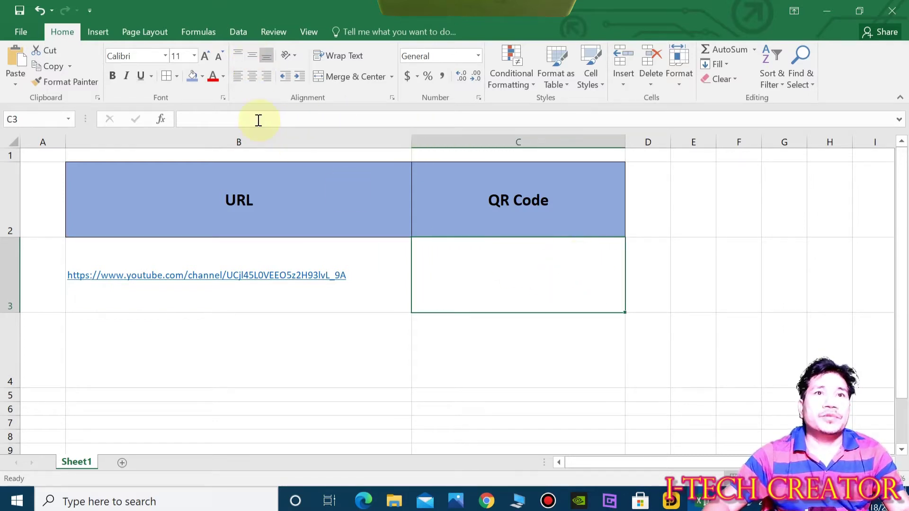
left_click(98, 31)
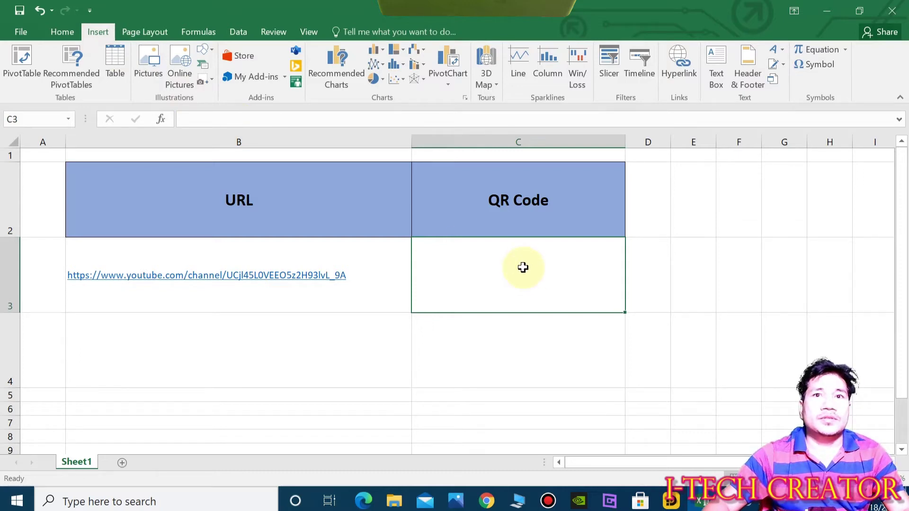
Add QR4Office from the add-in store search 'QR for' and paste the channel URL to encode.
left_click(263, 76)
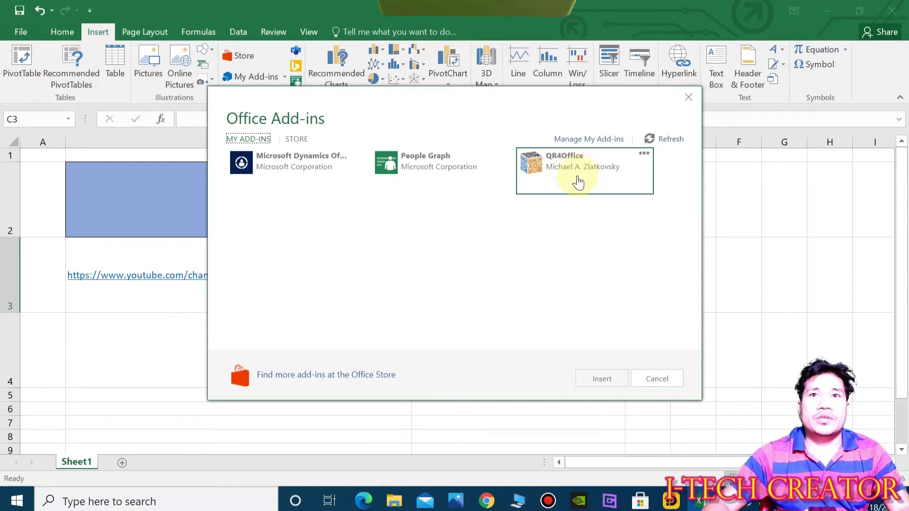
left_click(298, 139)
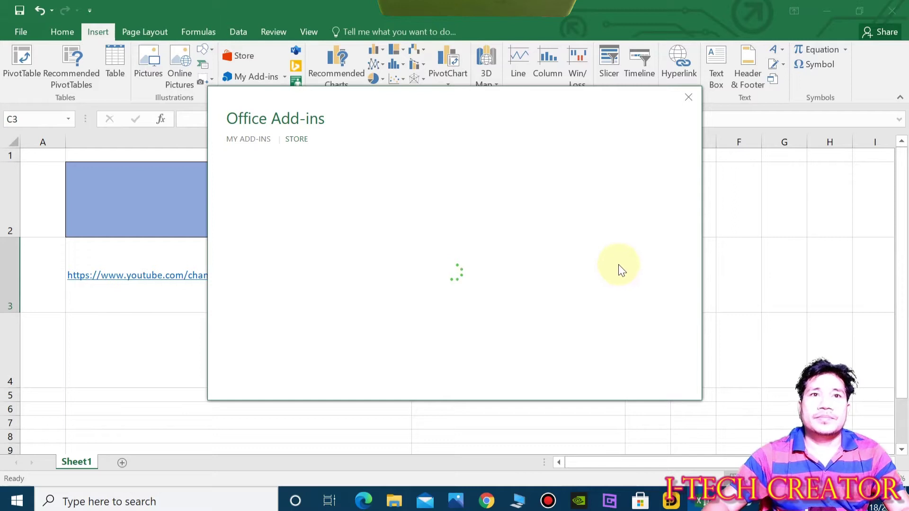
left_click(289, 205)
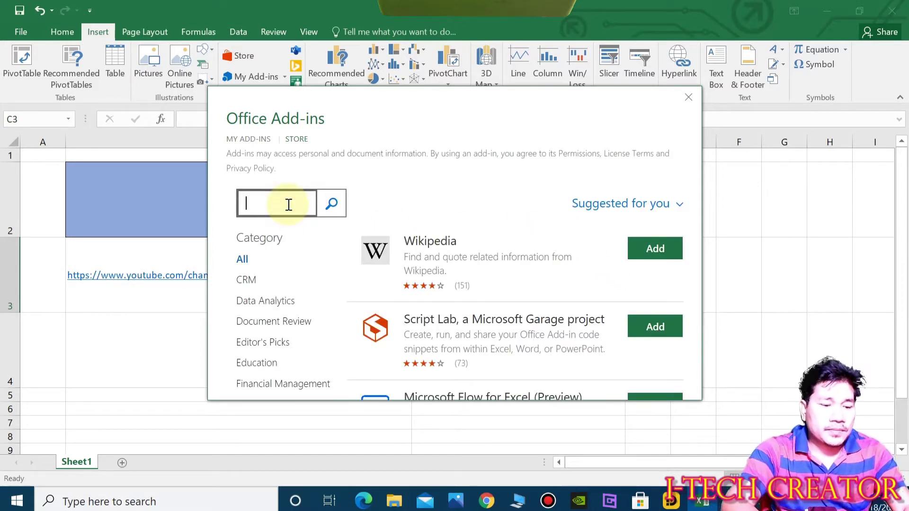
type("QR for Office")
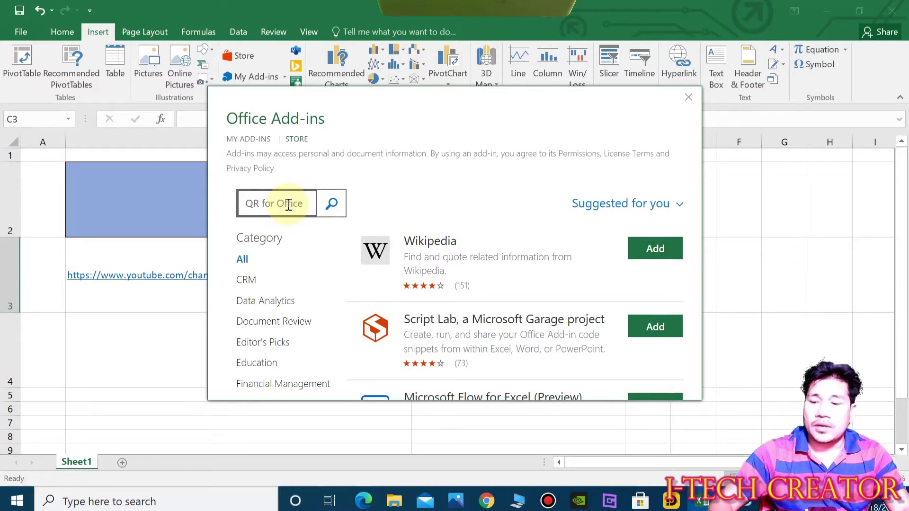
key("Return")
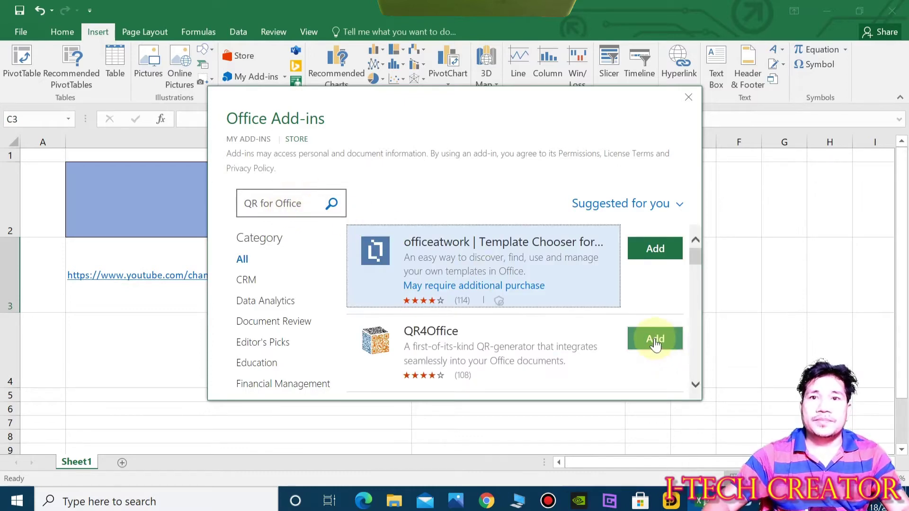
left_click(655, 339)
left_click(597, 335)
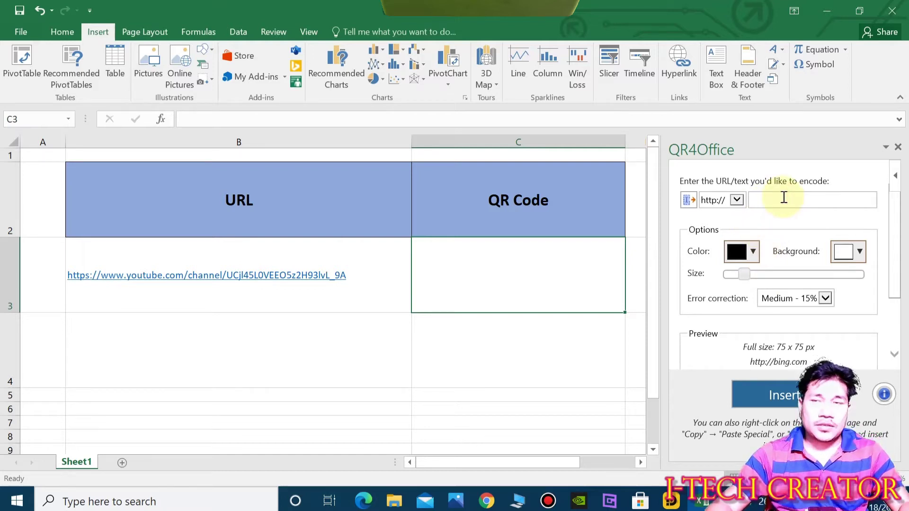
key("ctrl+v")
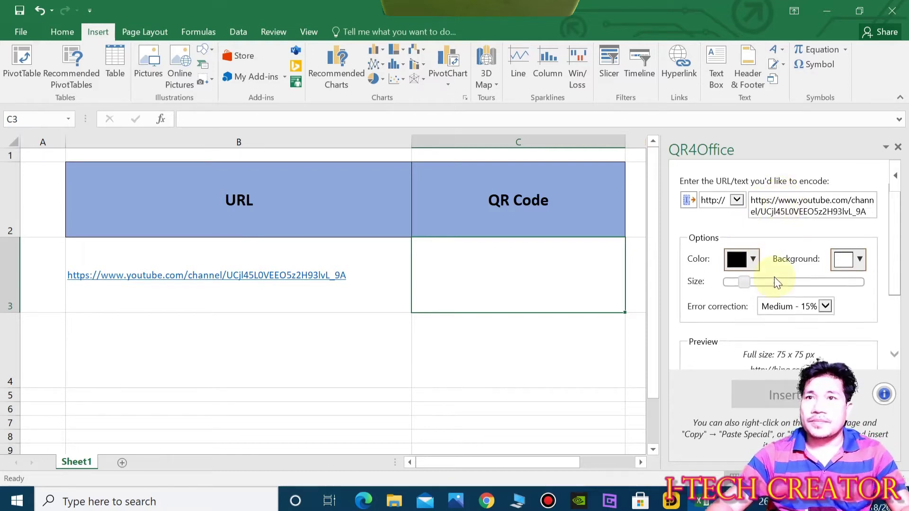
Insert the black QR code into C3, make row 3 taller, and centre the code.
scroll(776, 360, "down", 1)
scroll(776, 350, "down", 2)
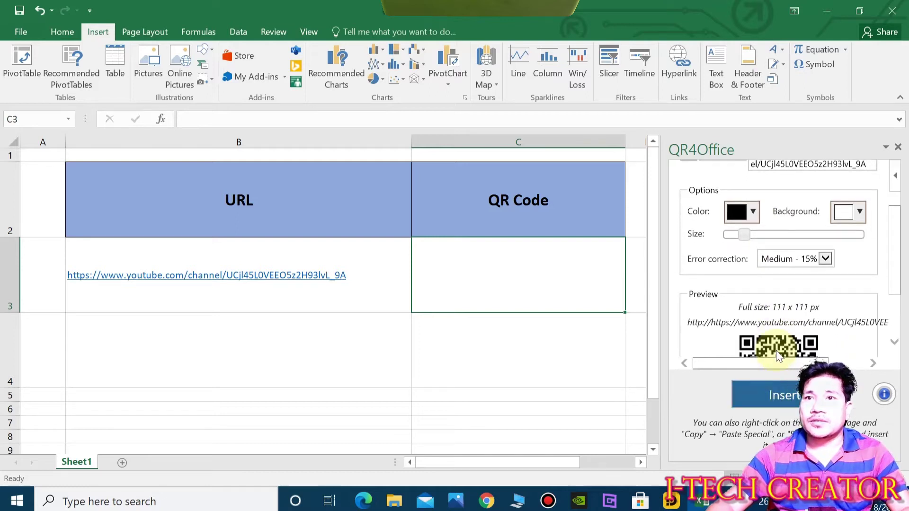
left_click(774, 396)
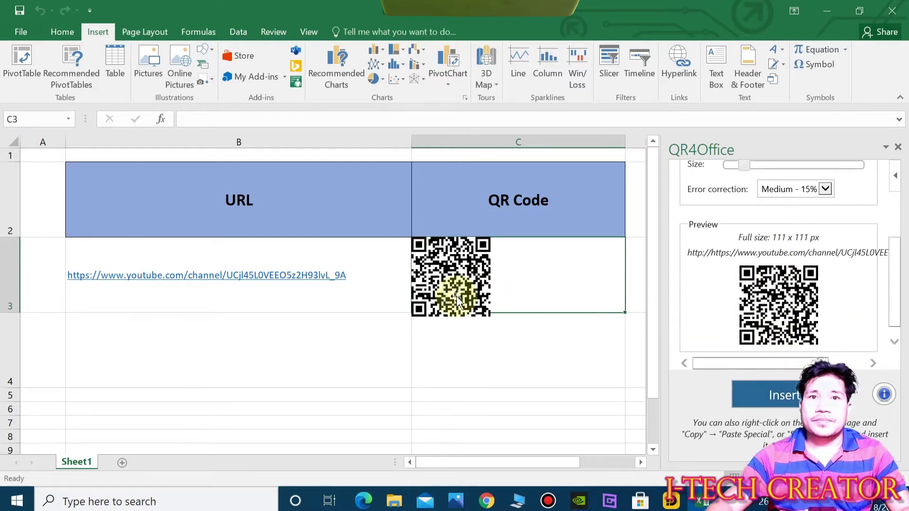
left_click_drag(14, 313, 12, 334)
left_click_drag(423, 291, 497, 289)
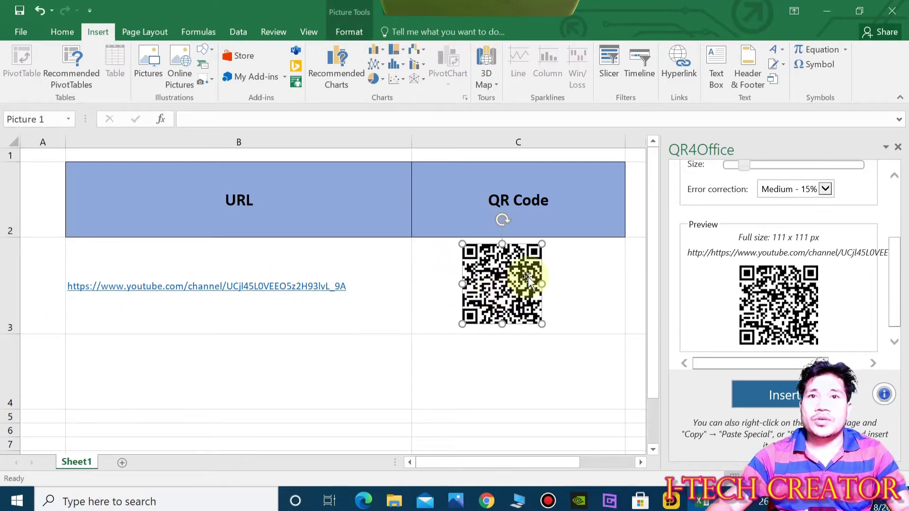
left_click(584, 275)
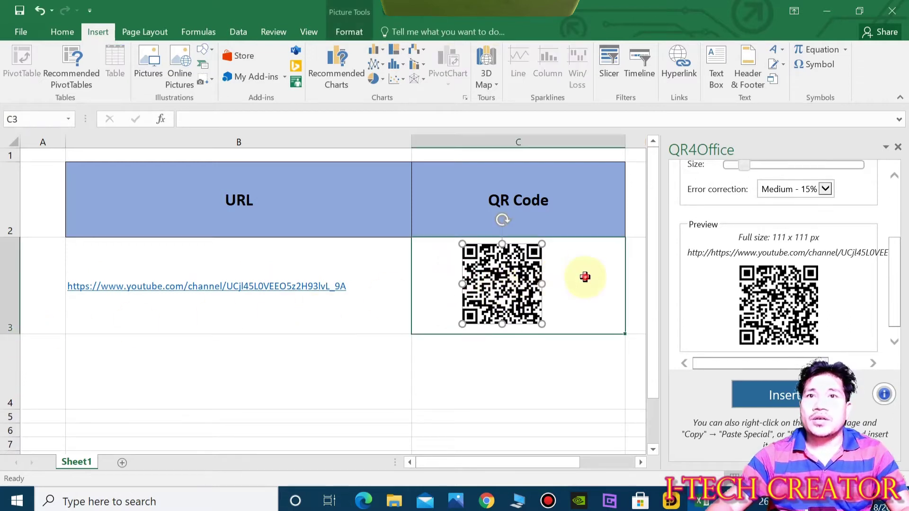
left_click(512, 285)
Insert a blue version of the QR code into C3, then delete it.
scroll(791, 322, "up", 3)
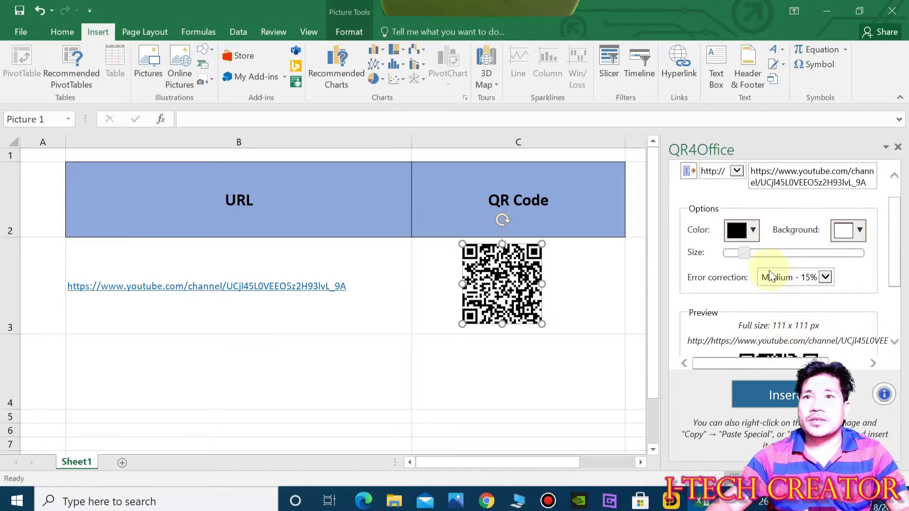
left_click(743, 231)
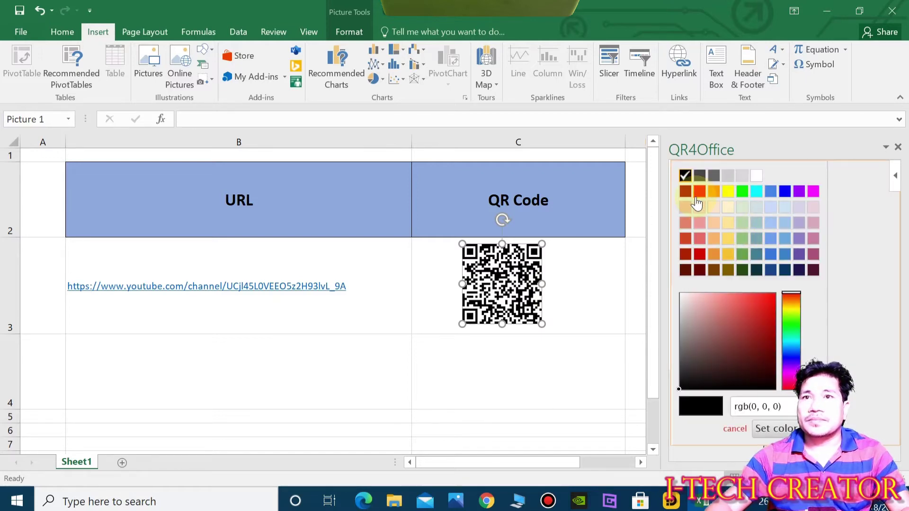
left_click(784, 194)
scroll(781, 283, "down", 5)
left_click(773, 394)
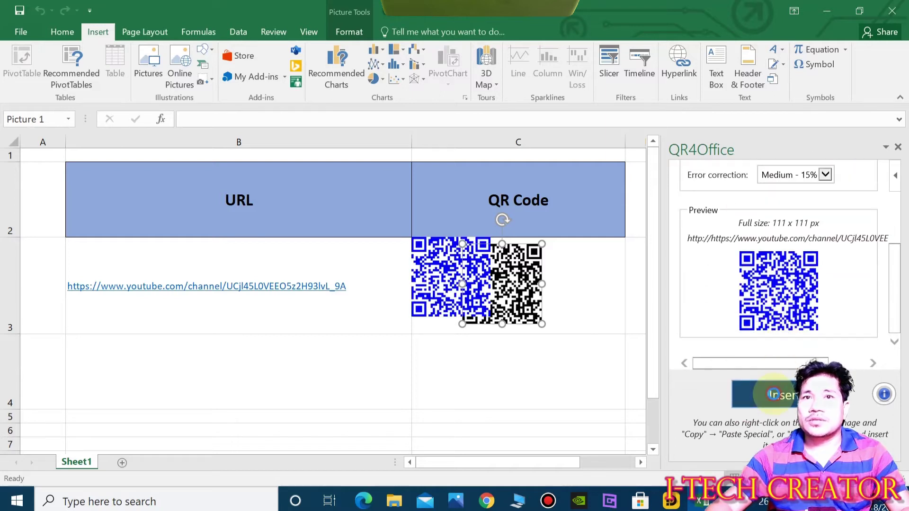
mouse_move(464, 277)
left_mouse_down()
mouse_move(490, 282)
mouse_move(457, 274)
left_mouse_up()
key("Delete")
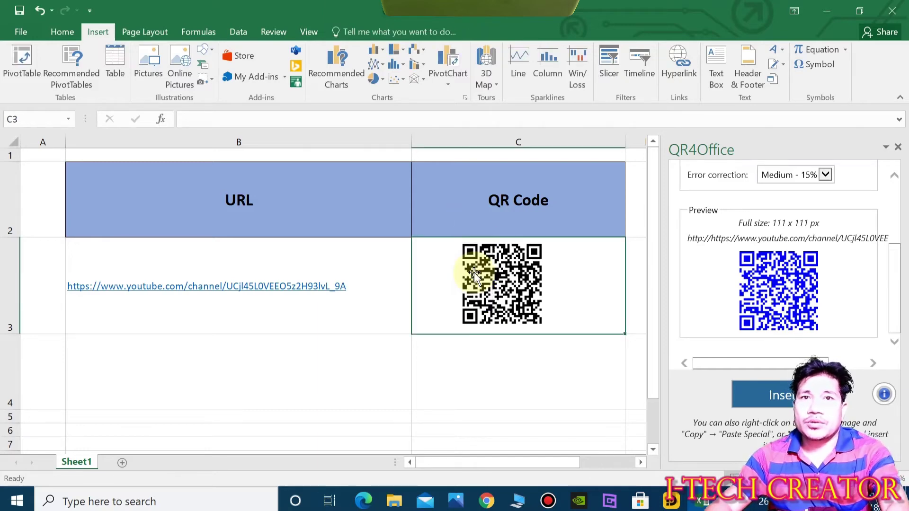
Copy the second YouTube channel's web address from the browser.
left_click(294, 359)
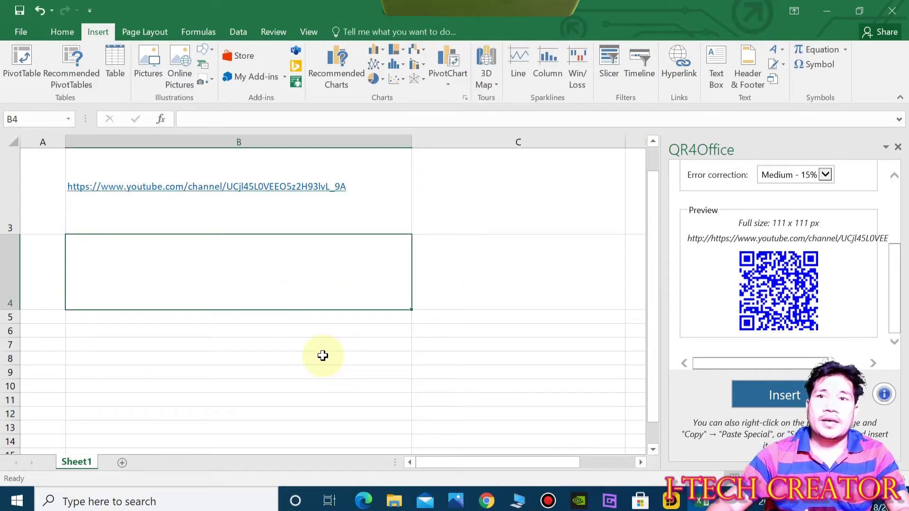
scroll(320, 355, "down", 3)
scroll(323, 355, "up", 3)
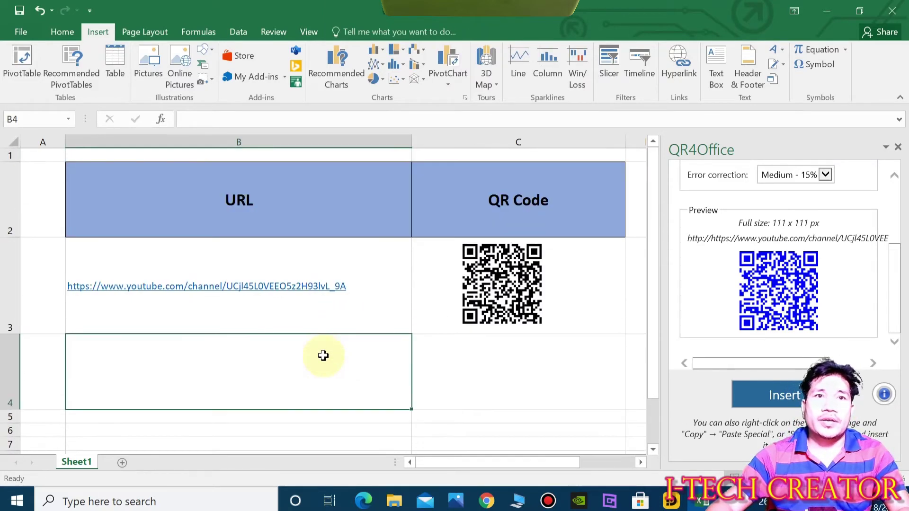
left_click(364, 500)
right_click(284, 37)
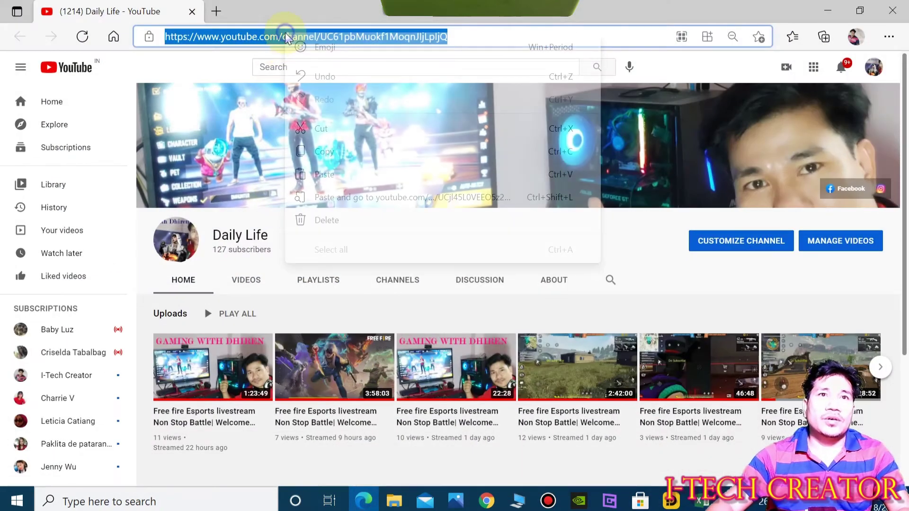
left_click(330, 152)
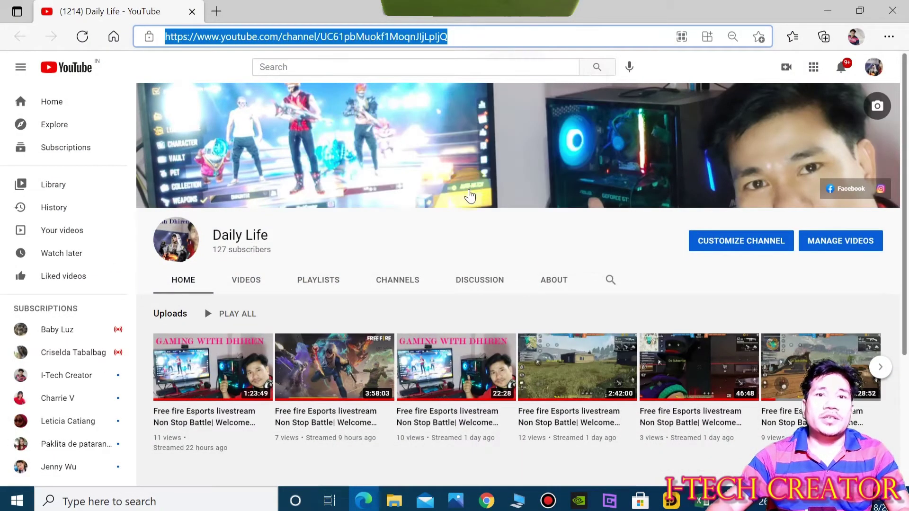
Paste the second channel URL into B4, left-aligned and vertically centred.
left_click(699, 500)
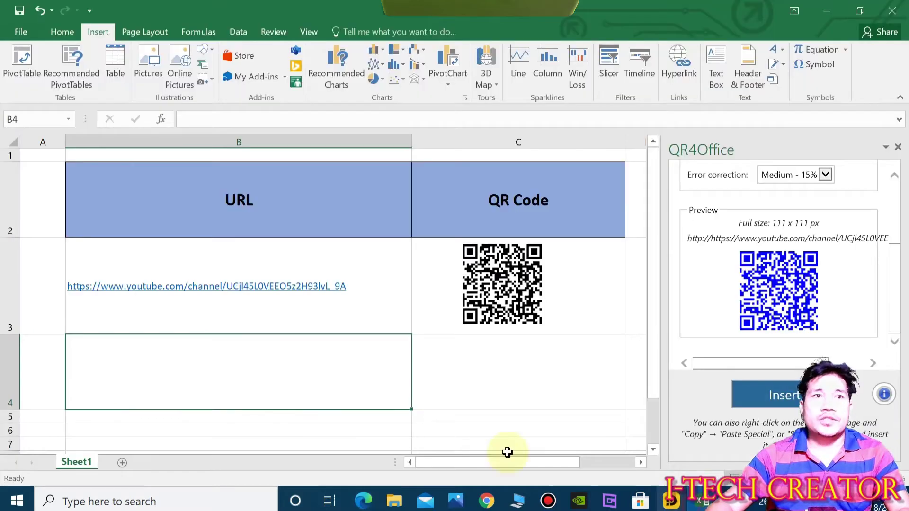
double_click(217, 359)
right_click(217, 360)
left_click(244, 297)
left_click(492, 375)
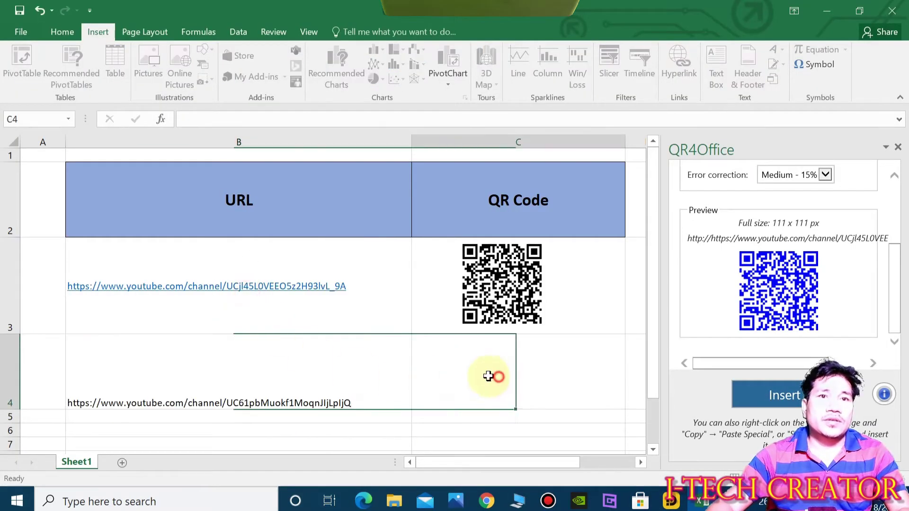
left_click(324, 348)
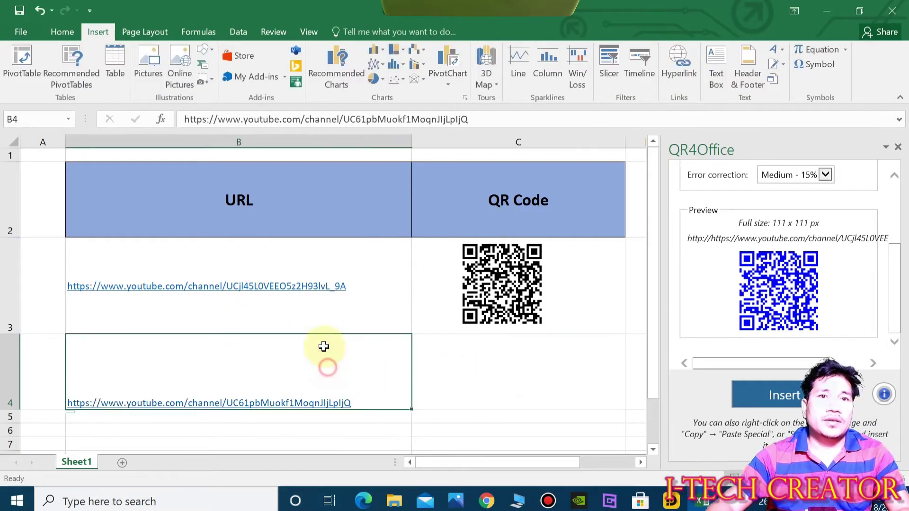
left_click(59, 29)
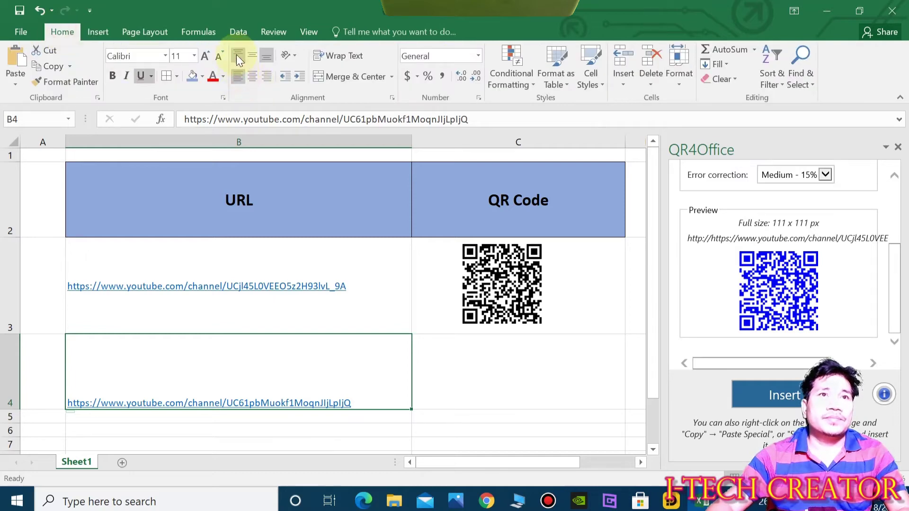
left_click(237, 56)
left_click(252, 77)
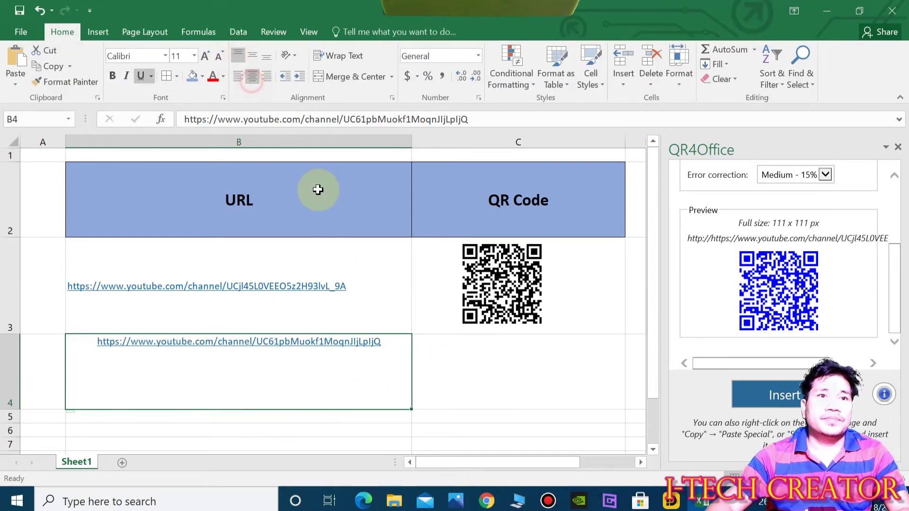
left_click(252, 55)
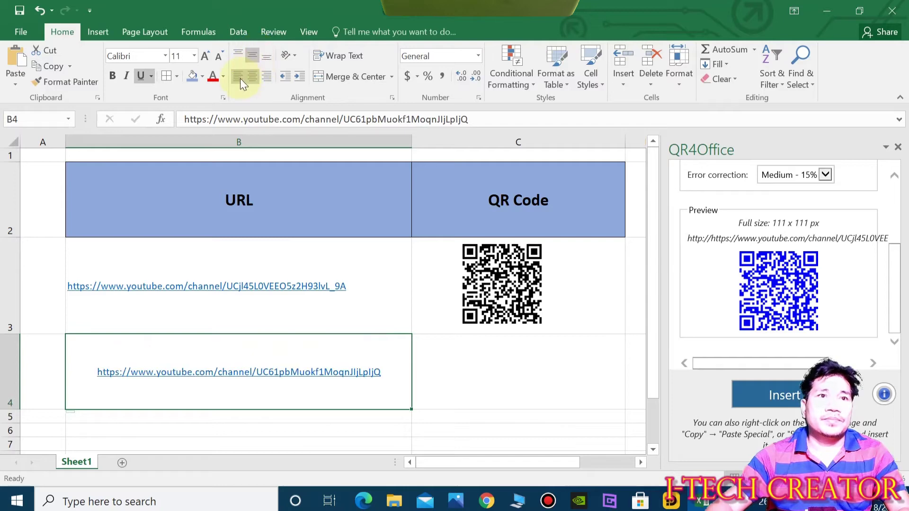
left_click(238, 77)
left_click(539, 368)
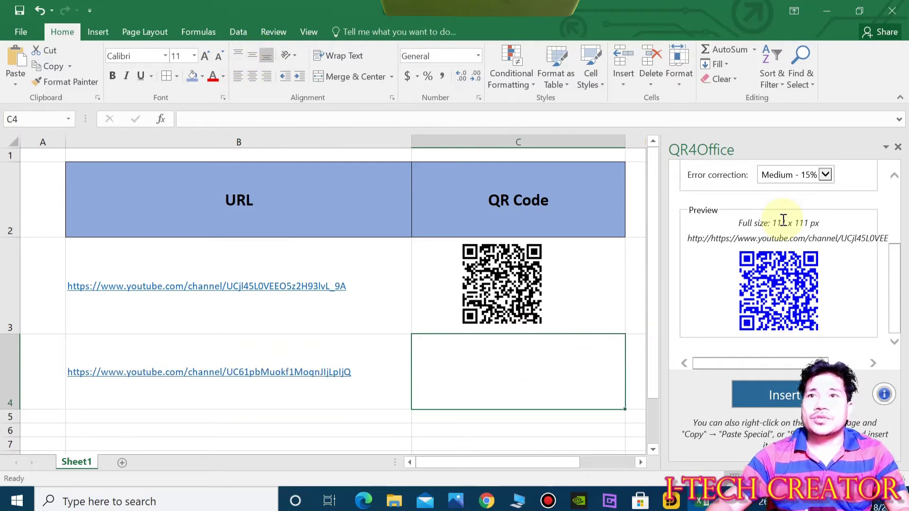
Replace the QR4Office text with the second URL and insert its QR code into C4.
scroll(766, 265, "up", 3)
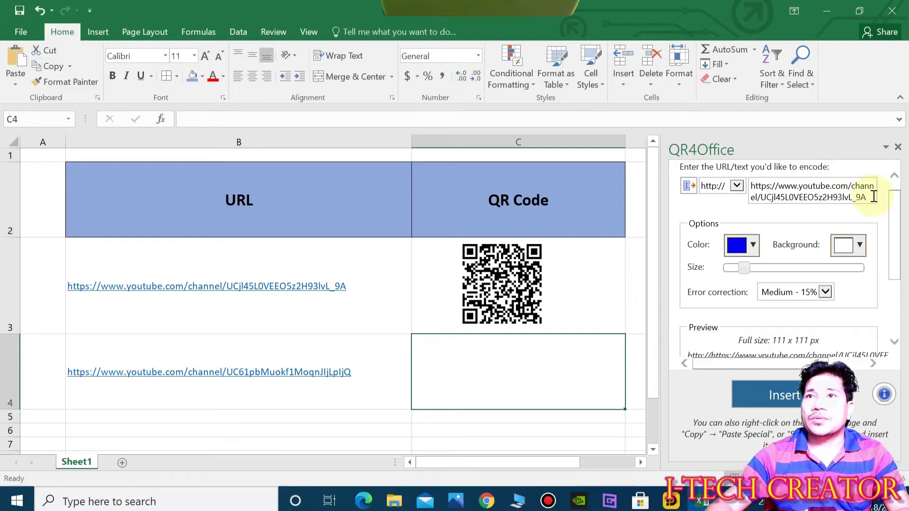
left_click_drag(873, 196, 758, 177)
key("ctrl+v")
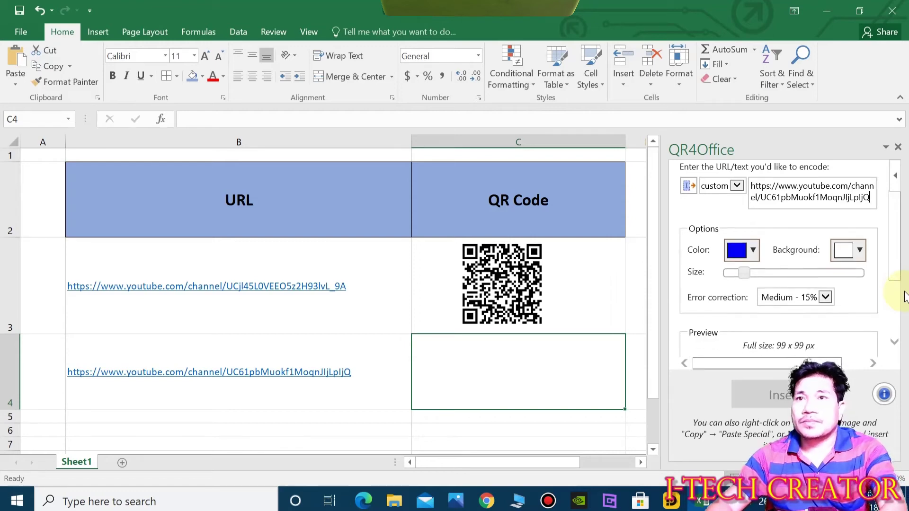
scroll(882, 219, "down", 3)
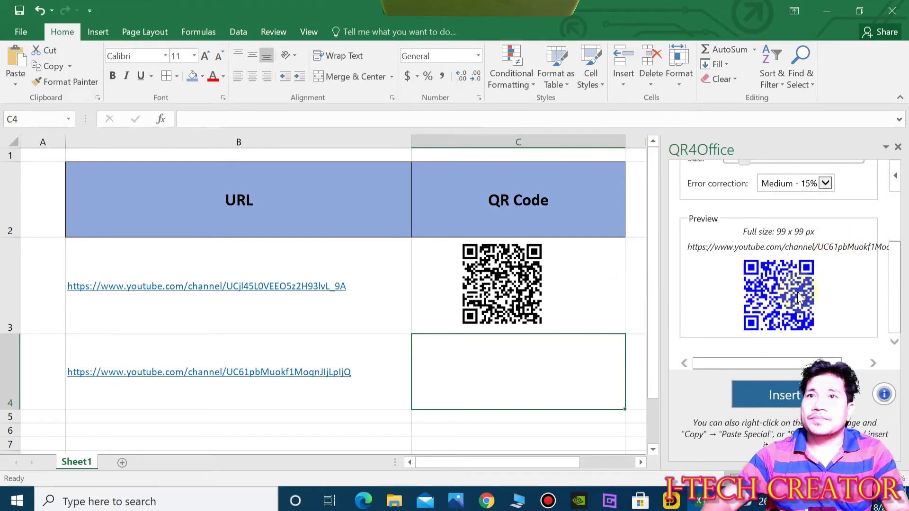
left_click(757, 398)
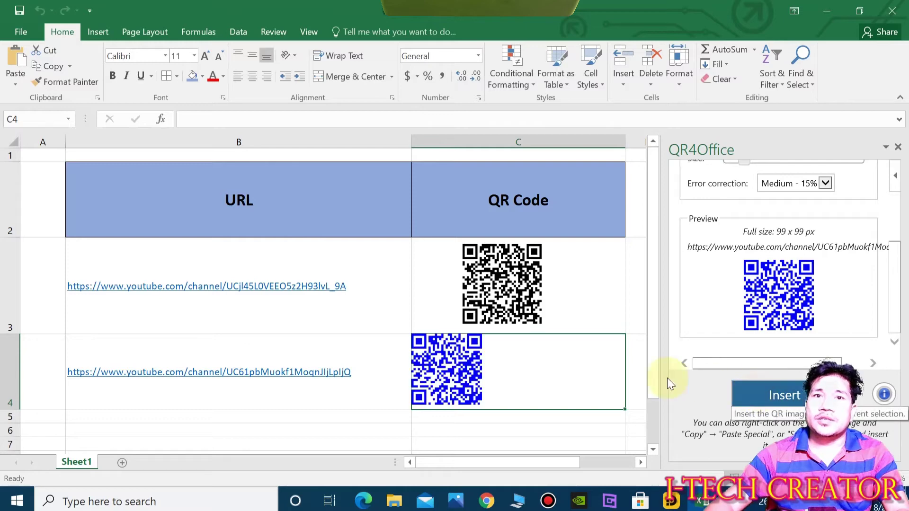
left_click_drag(466, 353, 513, 354)
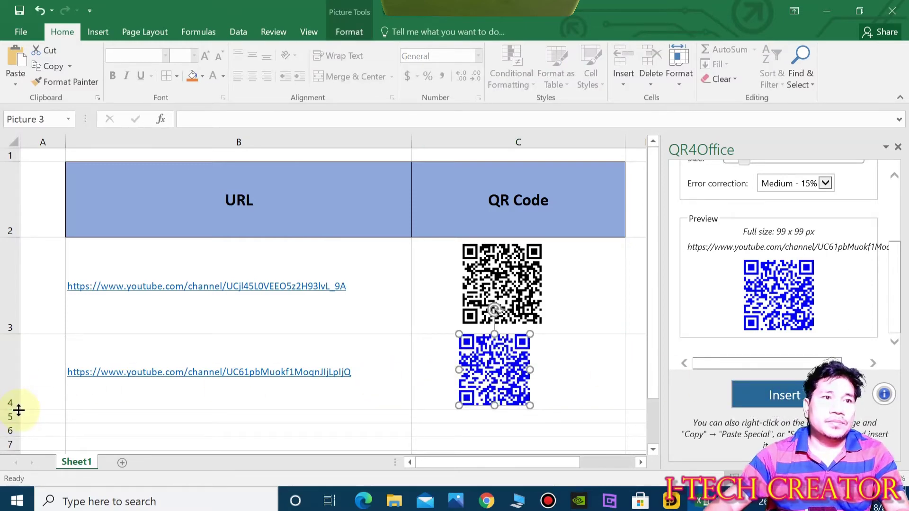
Heighten row 4, insert a black QR code, delete the blue one, and centre it in C4.
left_click_drag(16, 409, 17, 418)
left_click_drag(521, 365, 529, 374)
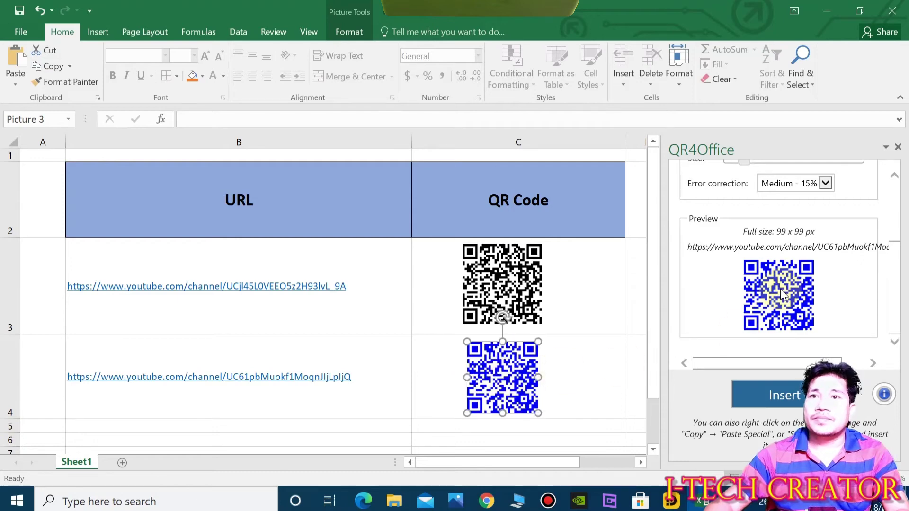
scroll(781, 294, "up", 2)
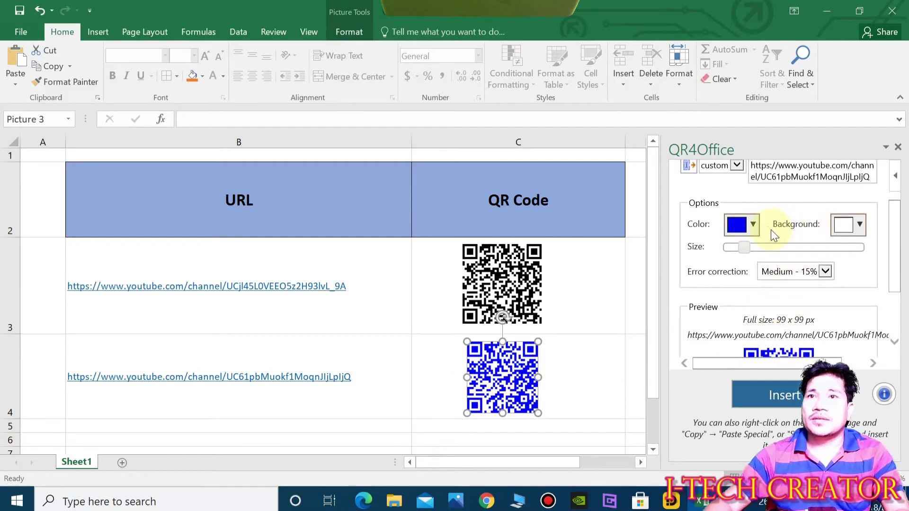
left_click(753, 225)
left_click(686, 175)
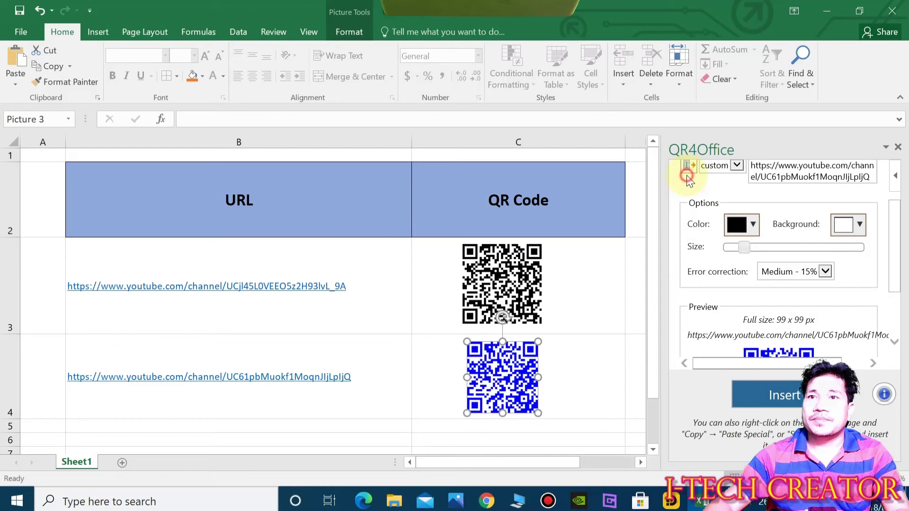
scroll(757, 293, "down", 2)
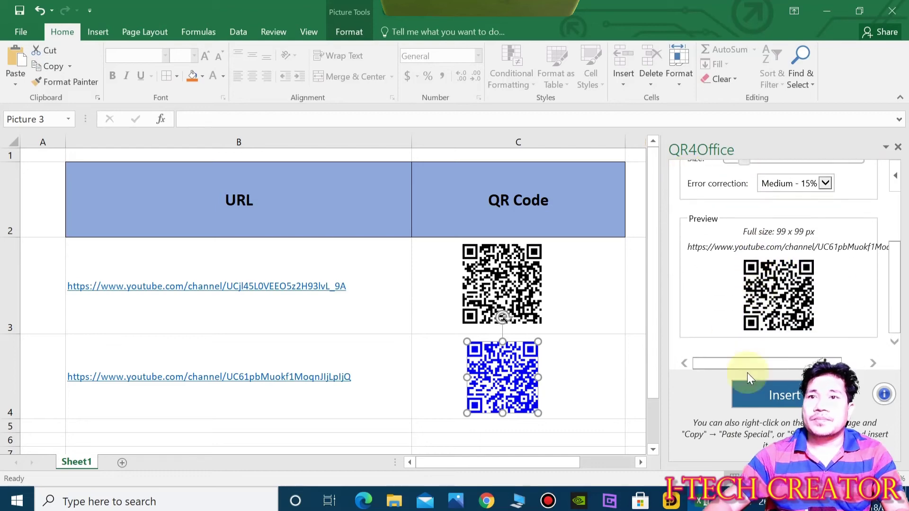
left_click(743, 394)
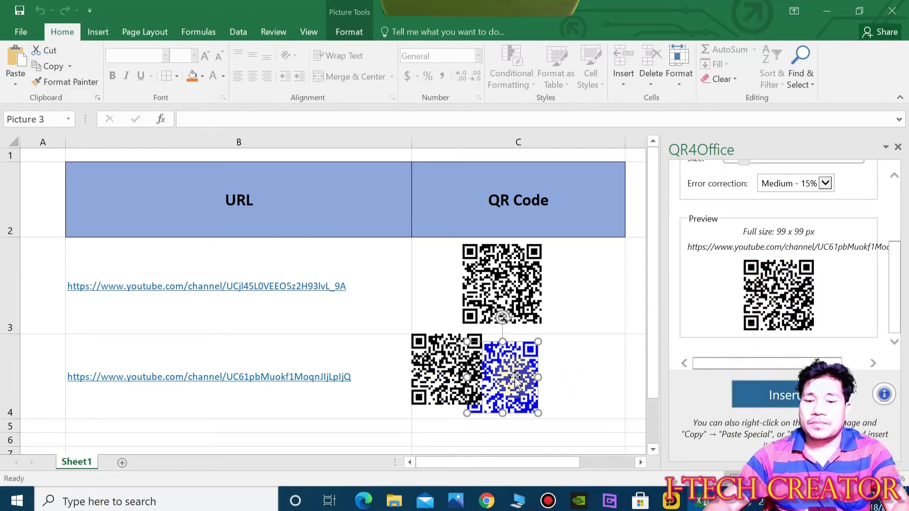
key("Delete")
left_click_drag(472, 358, 526, 364)
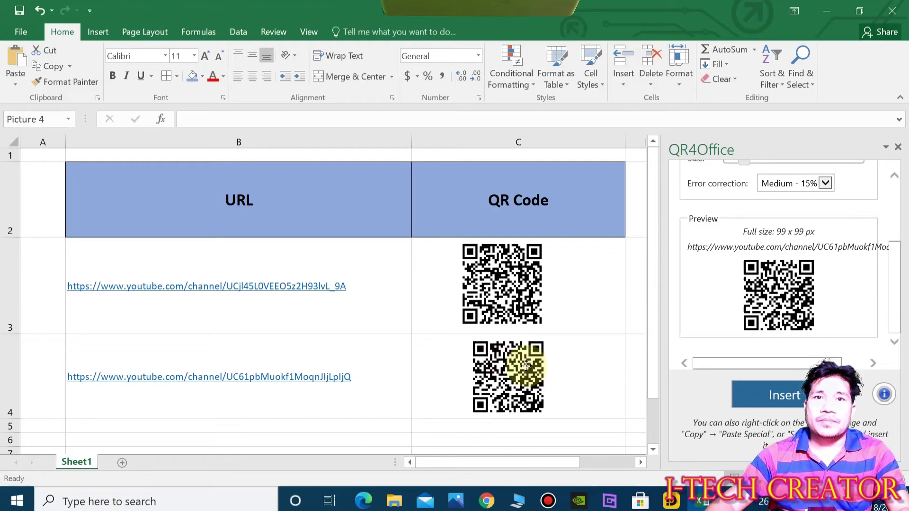
left_click(593, 371)
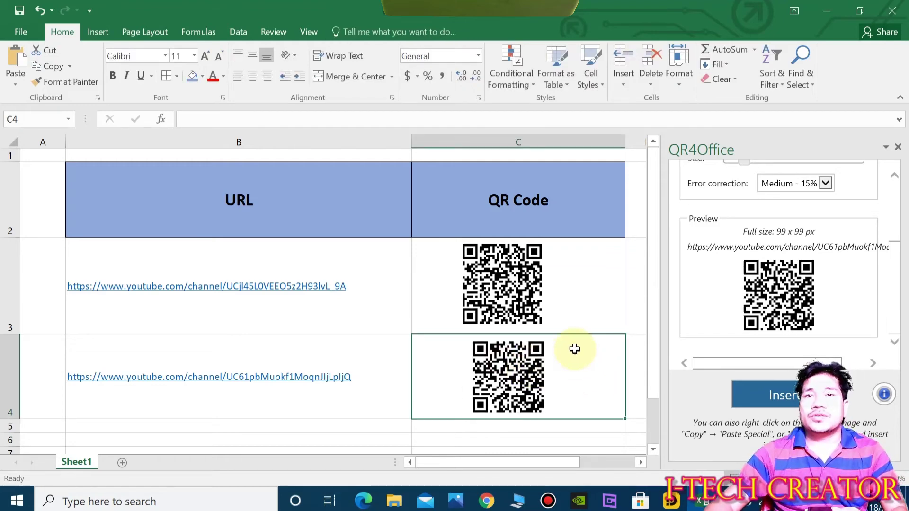